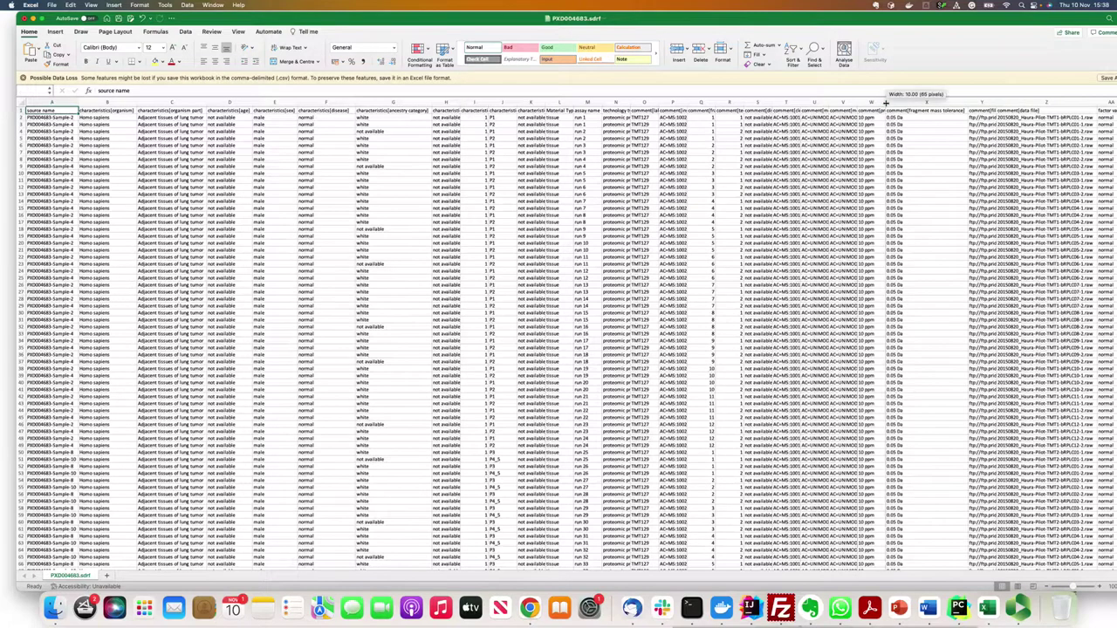
Step: Fit the cleavage agent, modification parameters and precursor mass tolerance columns to their contents and inspect the first modification entries
left_click_drag(858, 102, 961, 102)
double_click(858, 102)
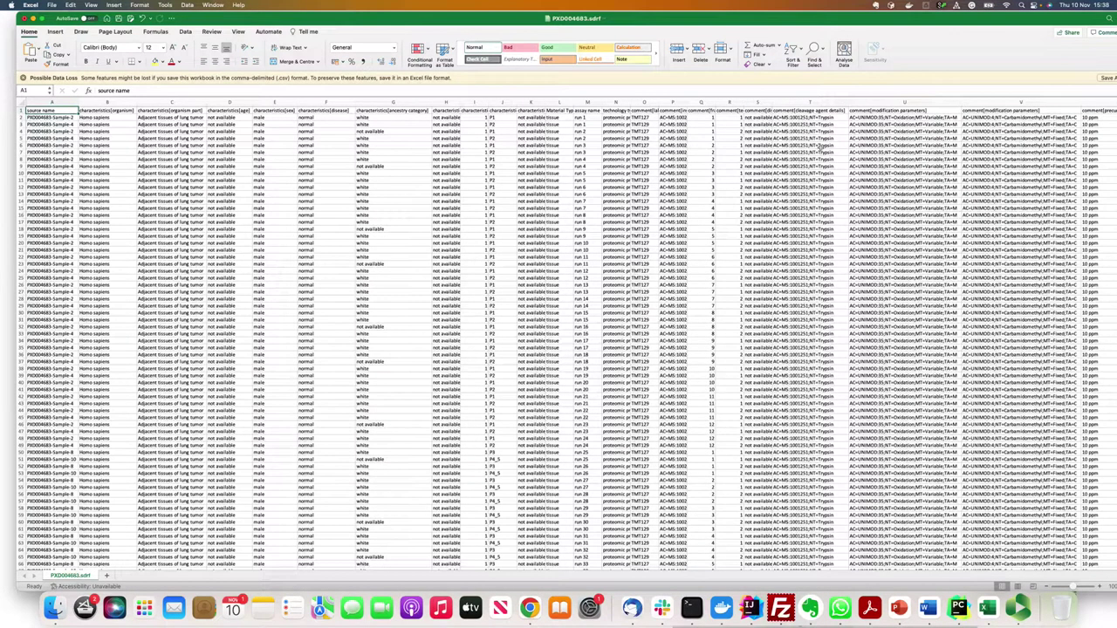
left_click(907, 117)
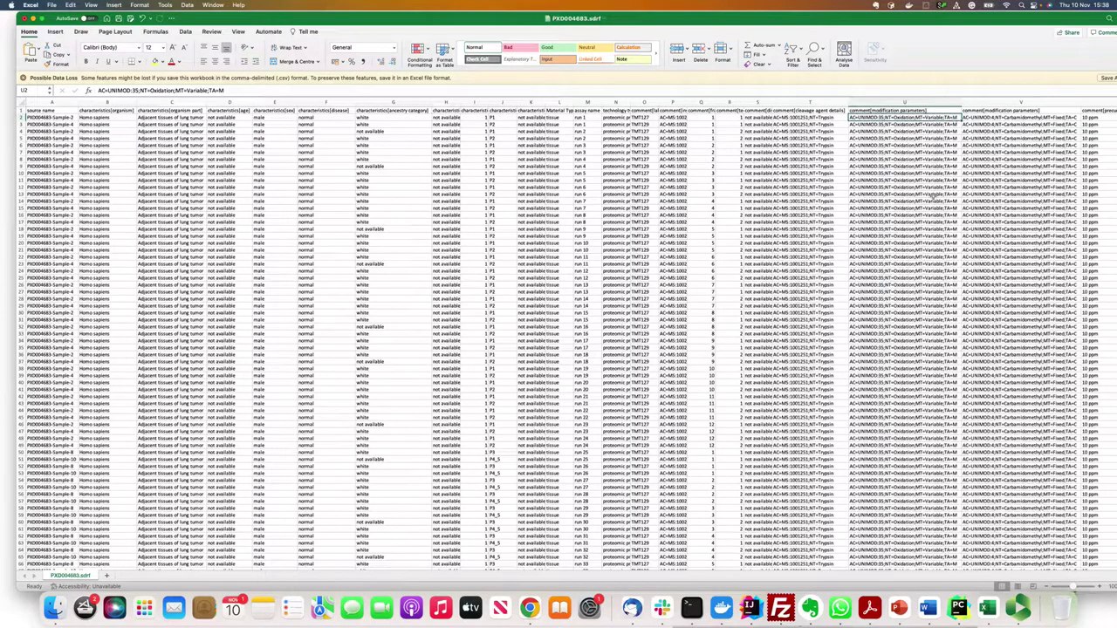
left_click(1009, 118)
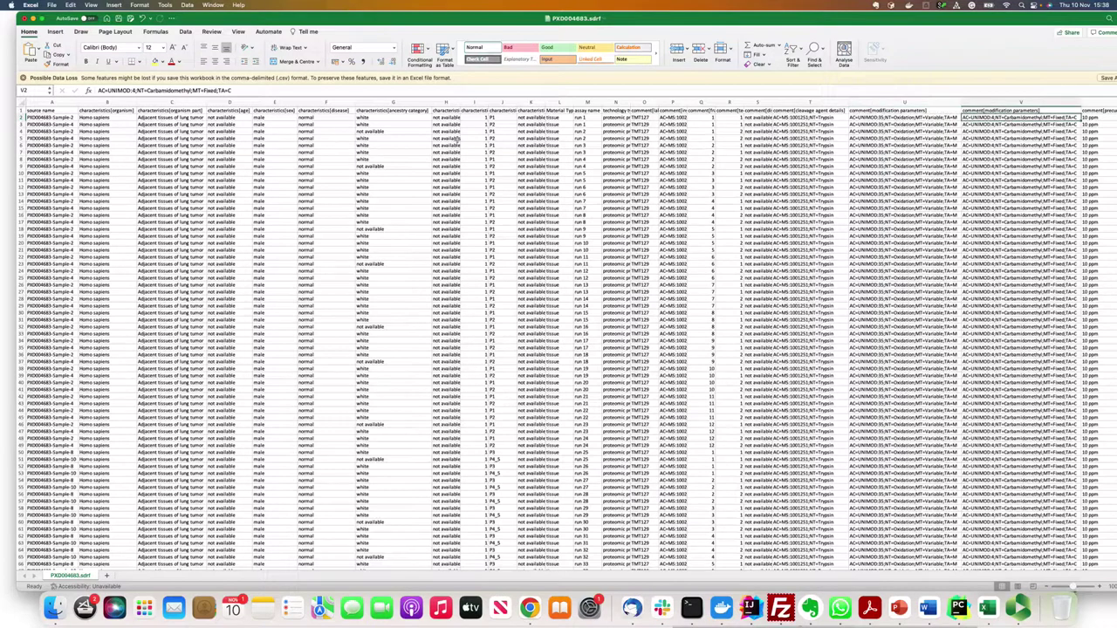
Step: Examine the precursor and fragment mass tolerance entries of the first sample row, continuing through to the last columns
key("Right")
key("Right")
key("Right")
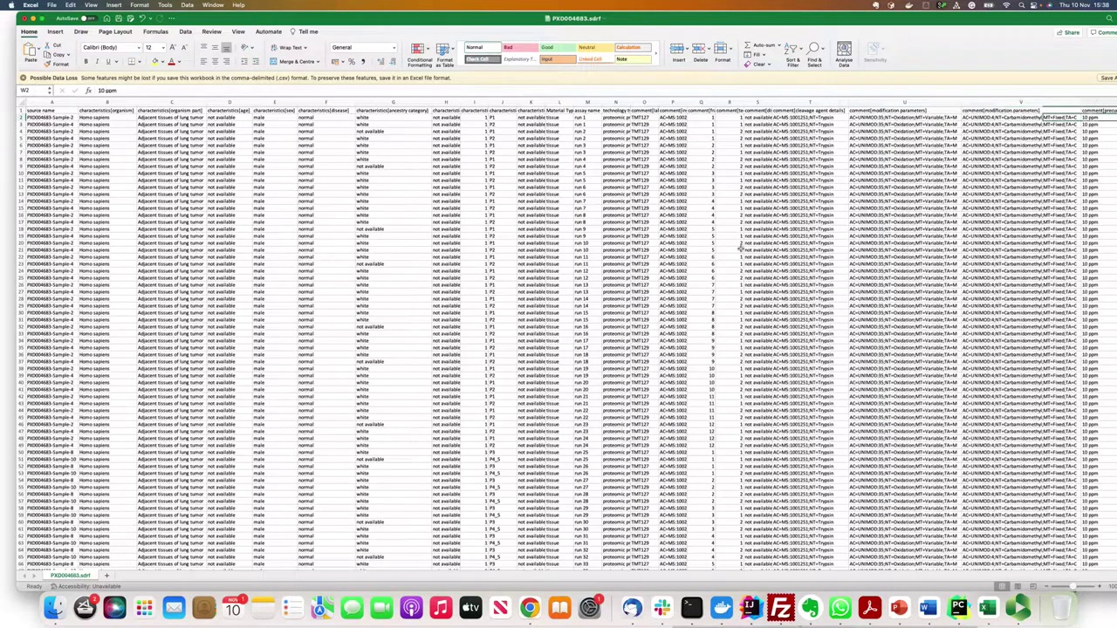
key("Left")
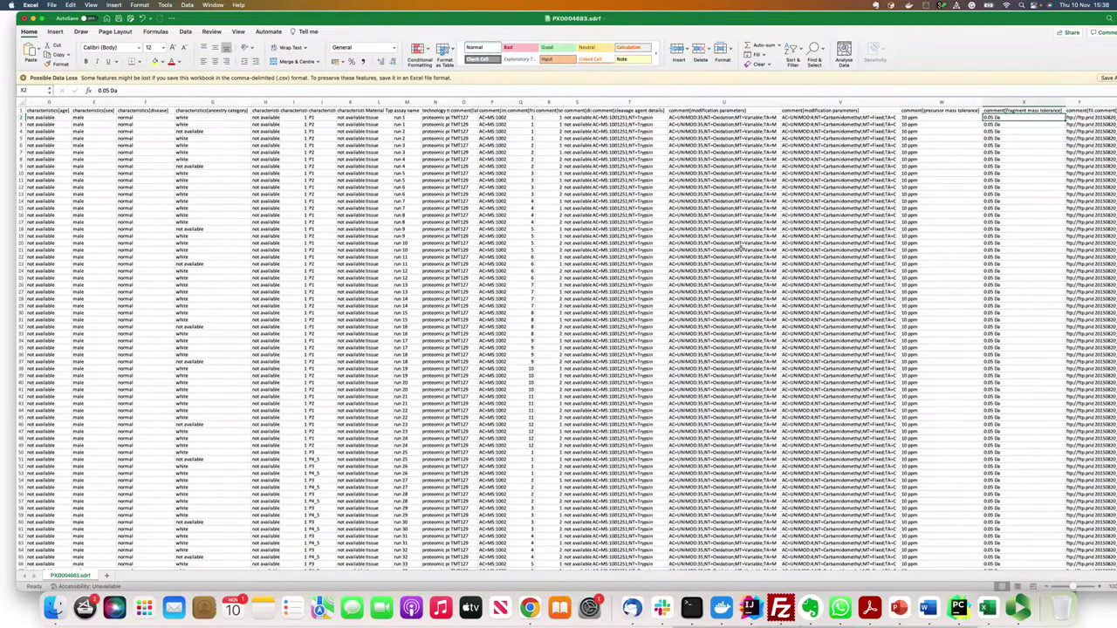
key("Left")
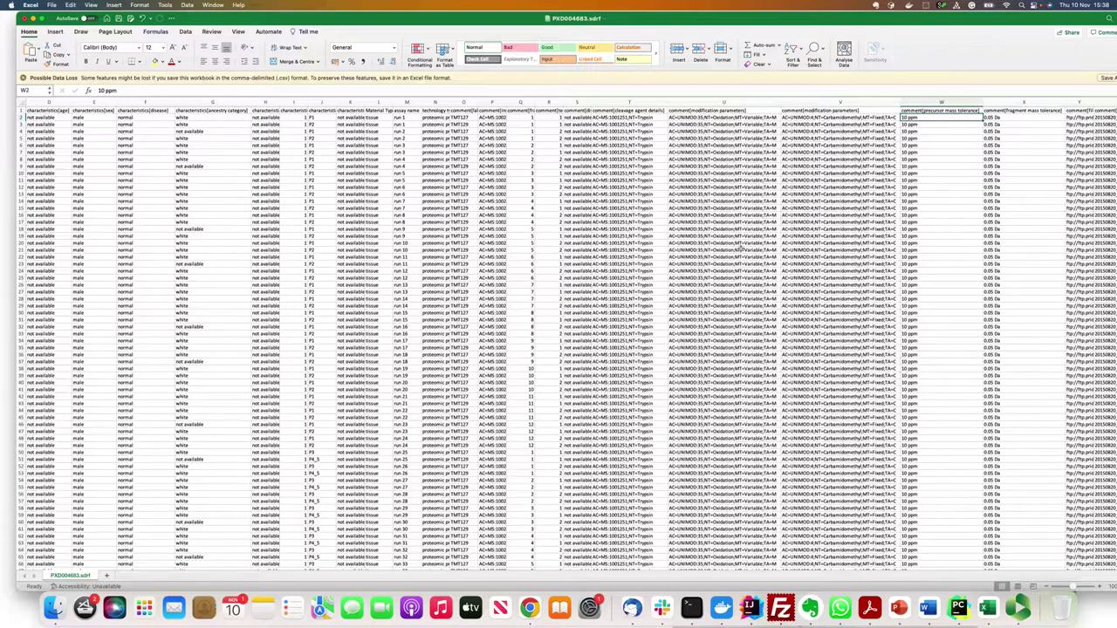
key("Right")
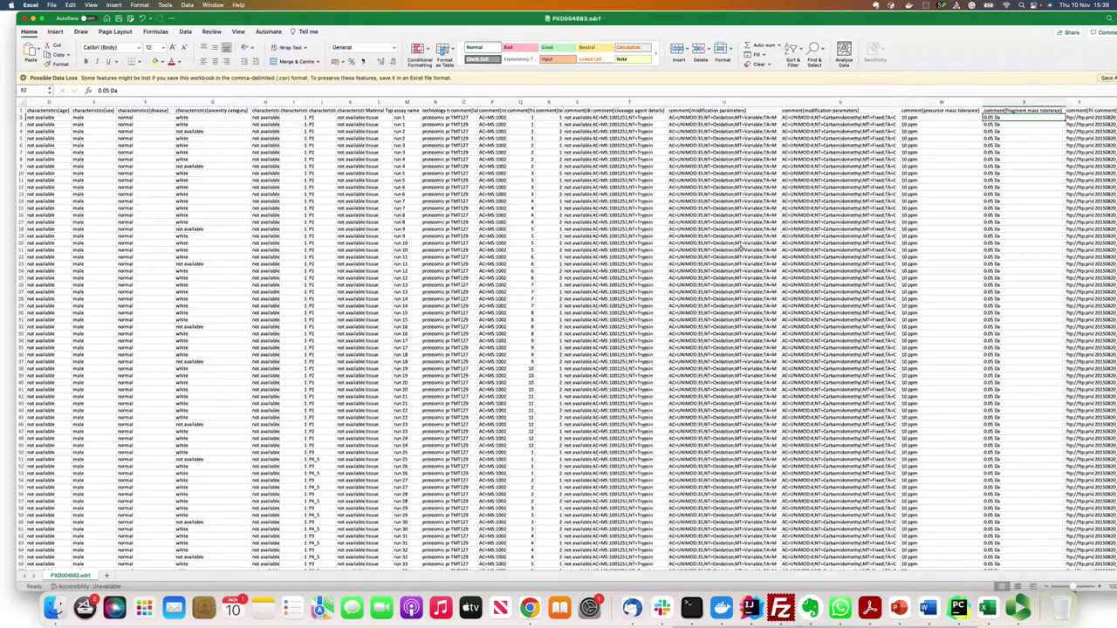
key("Right")
key("Right")
key("Right")
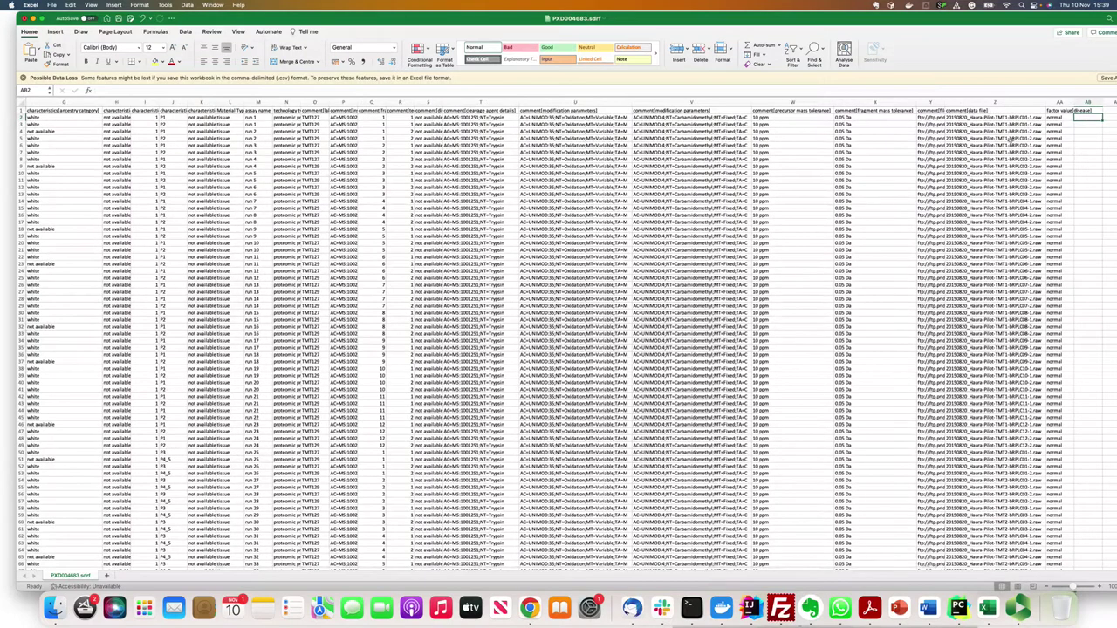
Step: Fit the factor value[disease] column to its contents and review its entries down the sheet
double_click(1075, 102)
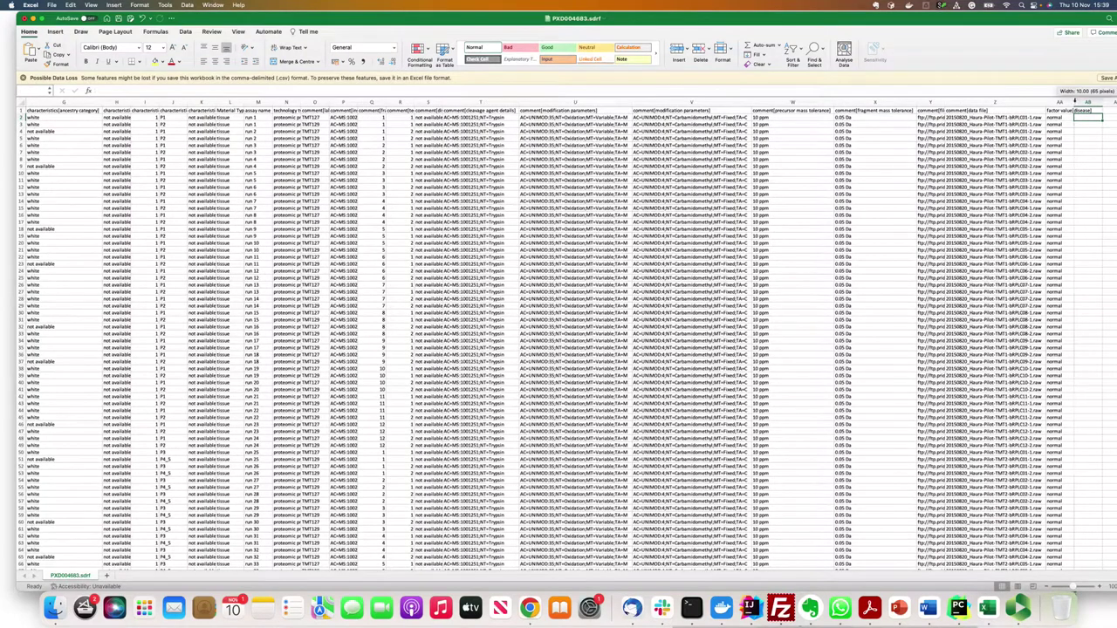
left_click(1066, 119)
scroll(1058, 306, "down", 5)
scroll(1059, 306, "down", 20)
scroll(1068, 403, "down", 3)
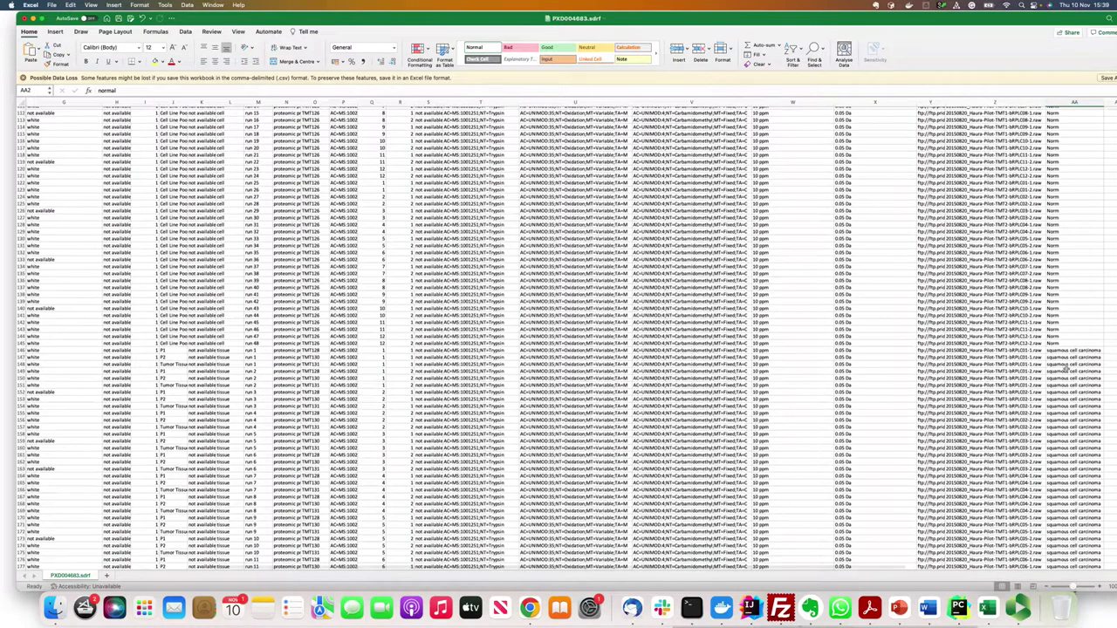
scroll(1067, 367, "up", 10)
scroll(1065, 375, "up", 20)
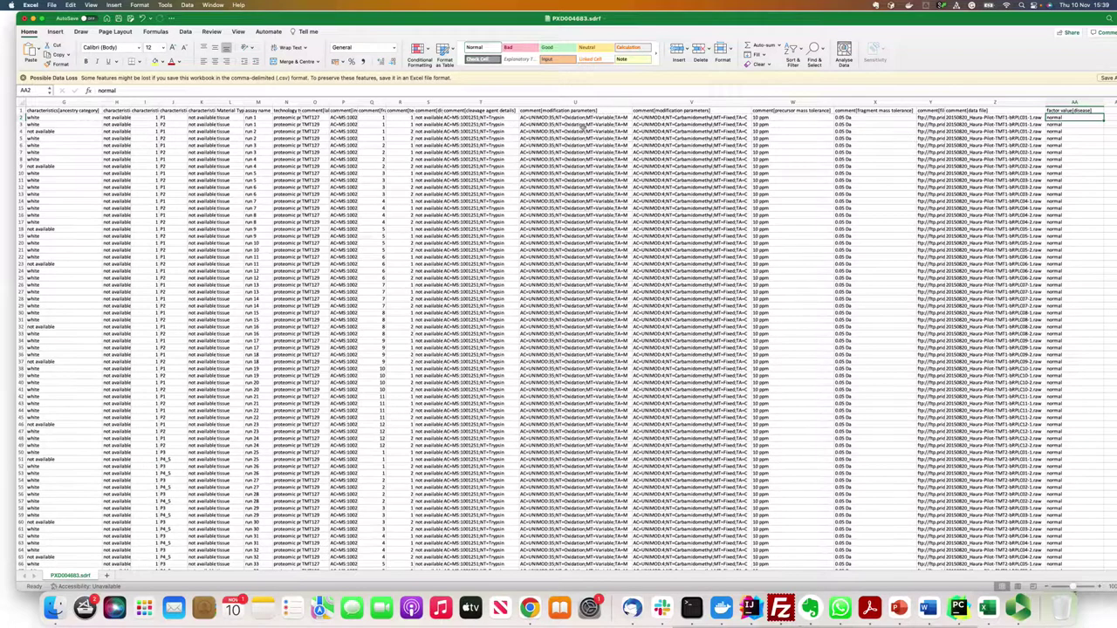
Step: Review the first sample row backwards from the modification parameters column to the source name column
left_click(583, 117)
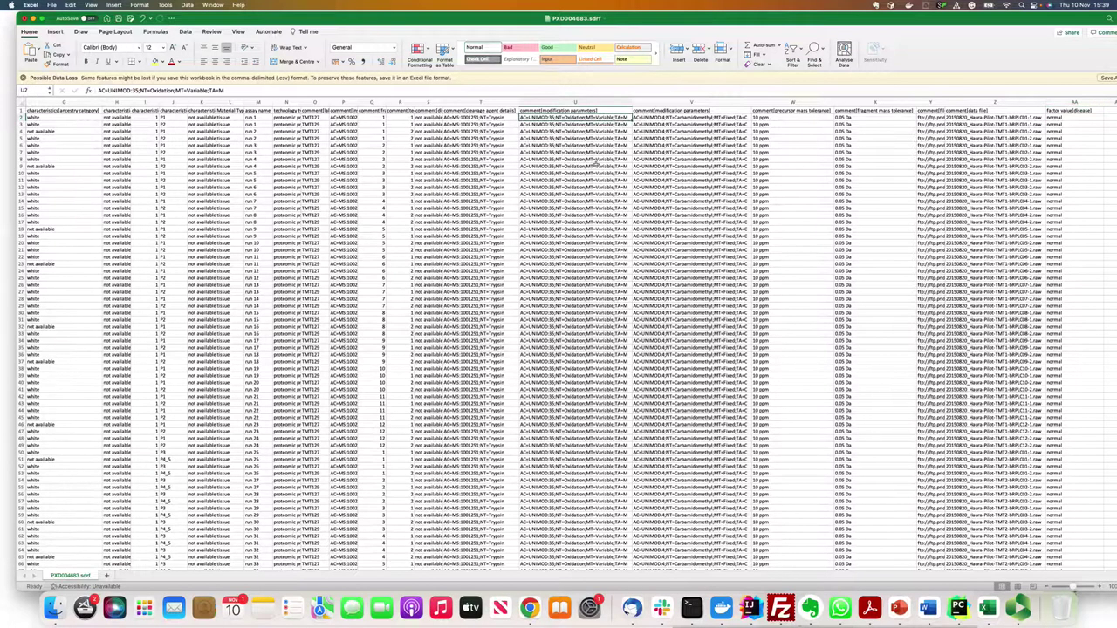
key("Left")
key("Left")
key("Left")
key("Left")
key("Left")
key("Left")
key("Left")
key("Left")
key("Left")
key("Left")
key("Left")
key("Left")
key("Left")
key("Left")
key("Left")
key("Left")
key("Left")
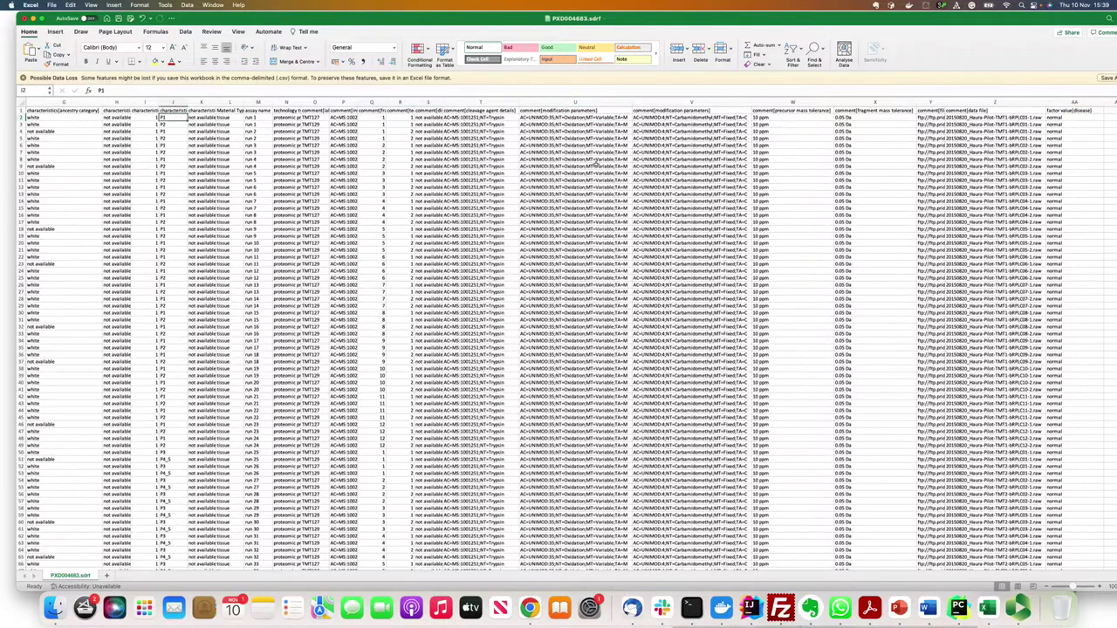
key("Left")
key("Left")
key("Left")
key("Left")
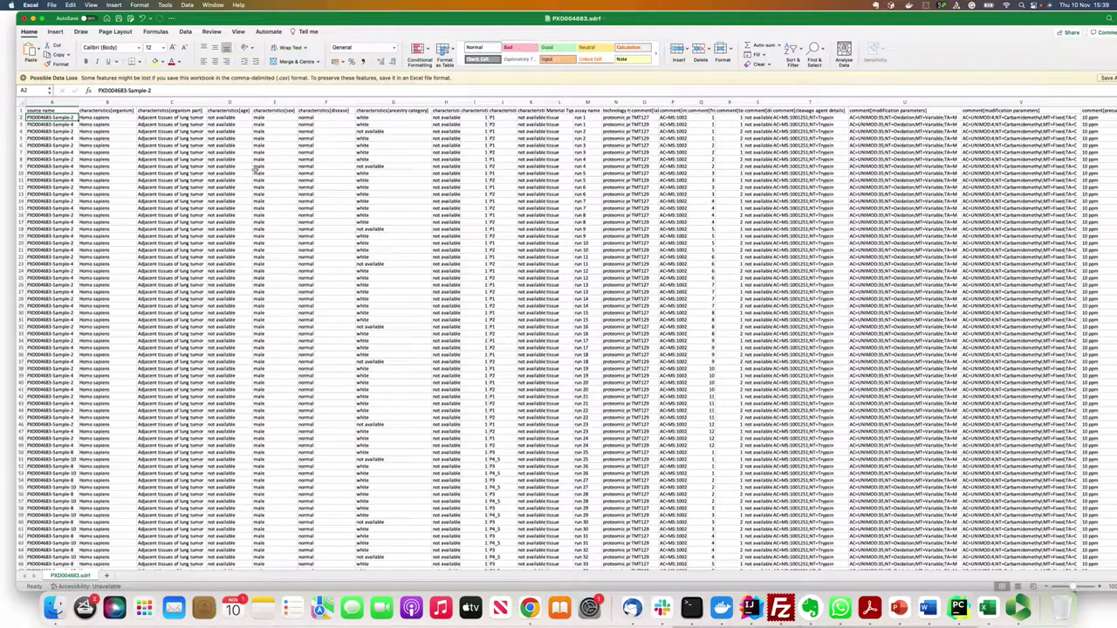
Step: Review every field of the first sample row from source name through to factor value[disease]
key("Right")
key("Right")
key("Right")
key("Right")
key("Right")
key("Right")
key("Right")
key("Right")
key("Right")
key("Right")
key("Right")
key("Right")
key("Right")
key("Right")
key("Right")
key("Right")
key("Right")
key("Right")
key("Right")
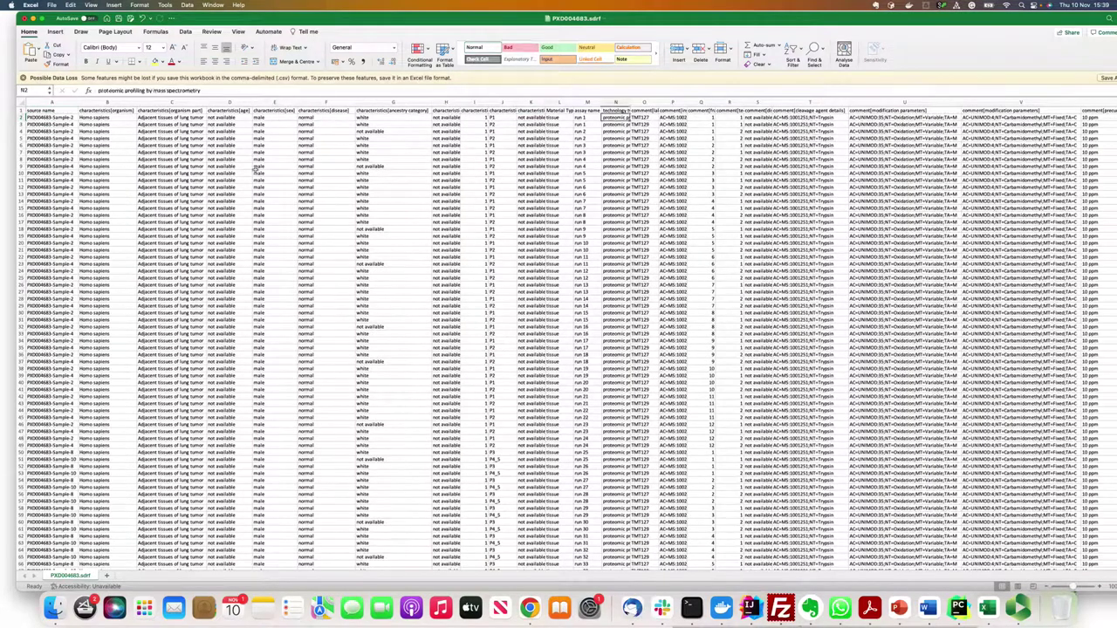
key("Right")
key("Right")
key("Right")
key("Right")
key("Right")
key("Right")
key("Right")
key("Left")
key("Right")
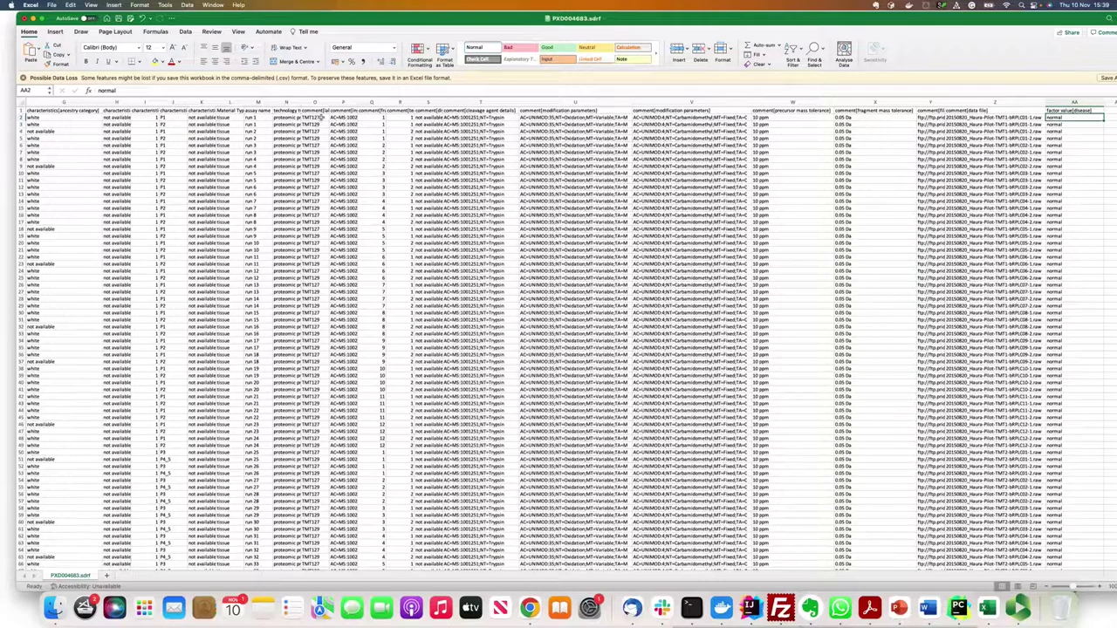
Step: Inspect the TMT labels in O2:O23 and the first raw data file entries, and widen the comment[label] column to show its heading
left_click_drag(319, 117, 317, 261)
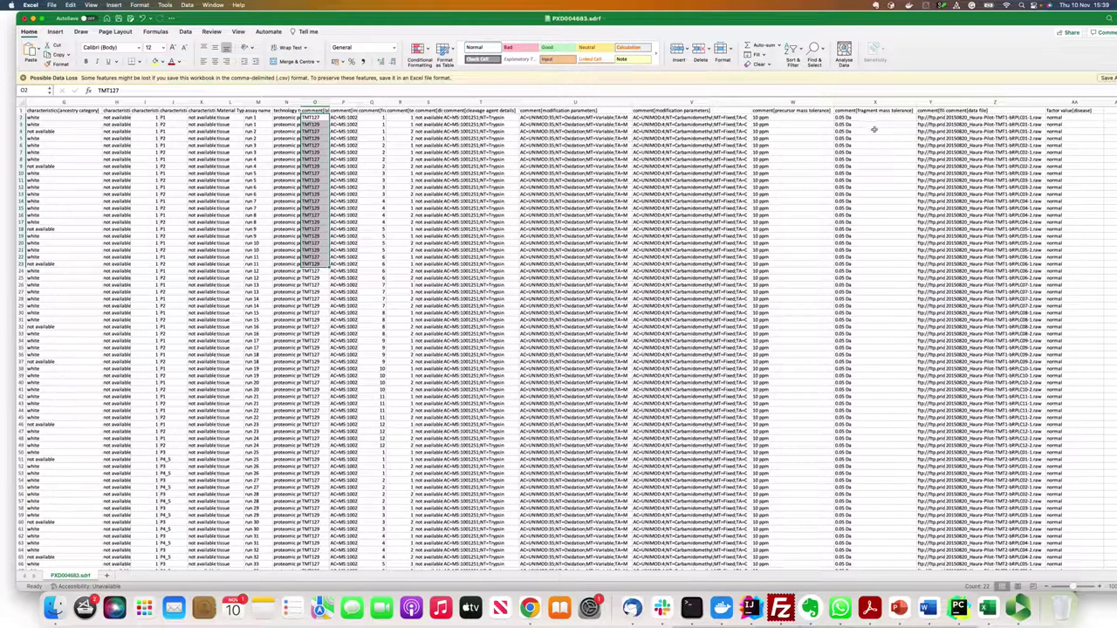
left_click(1022, 118)
key("Down")
type("20150820_Haura-Pilot-TMT1-bRPLC01-1.raw")
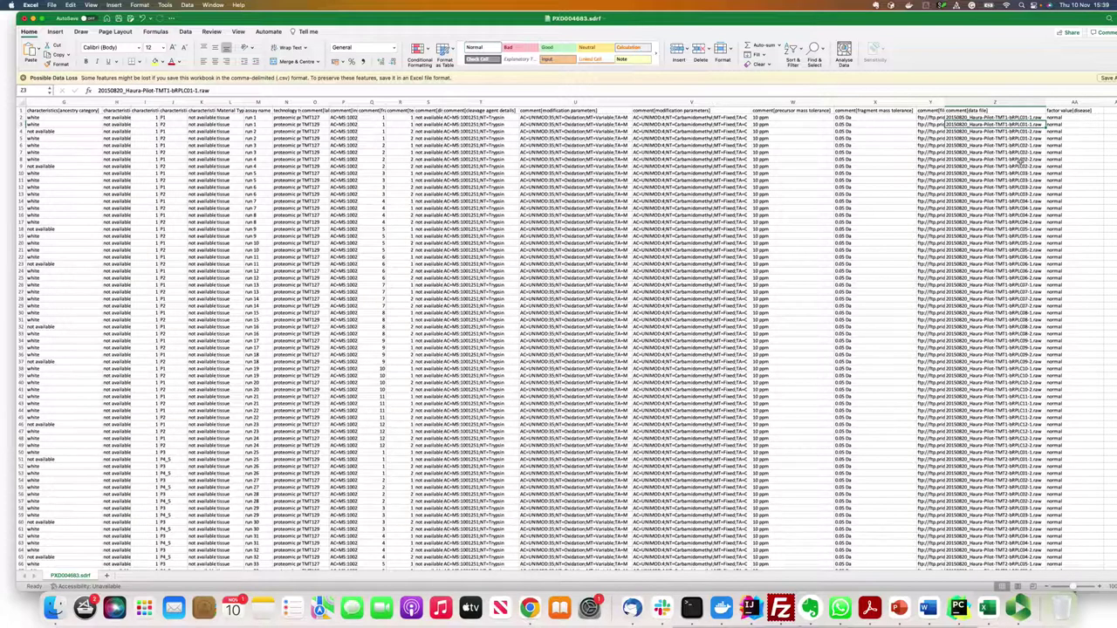
key("Up")
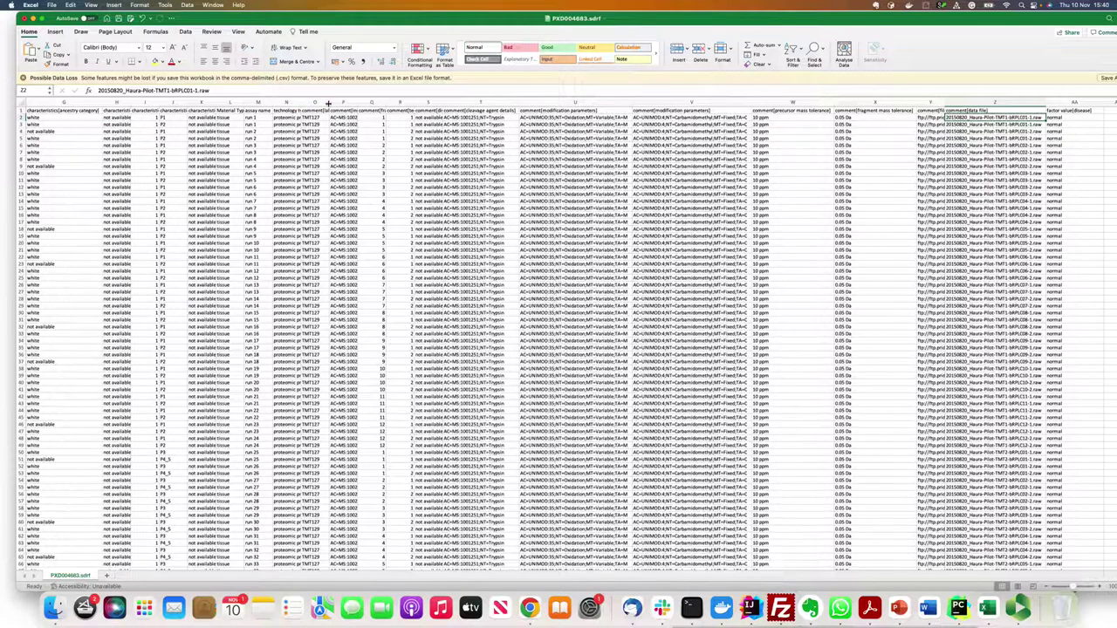
left_click_drag(328, 103, 337, 104)
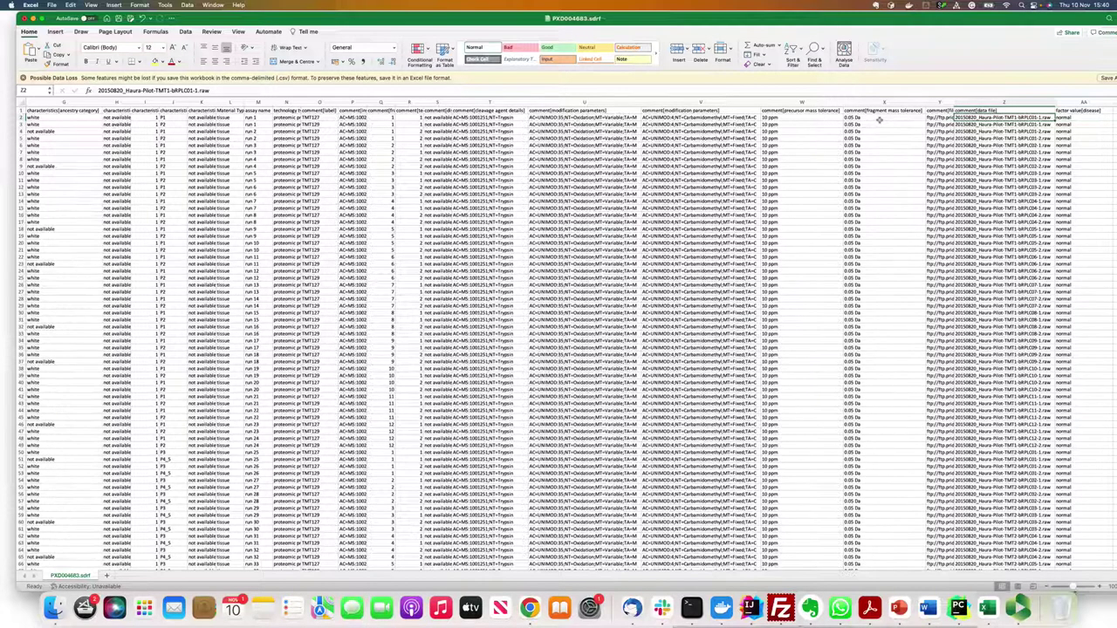
Step: Browse the factor value[disease] column and select its block of Norm entries, AA98:AA145
left_click(1080, 117)
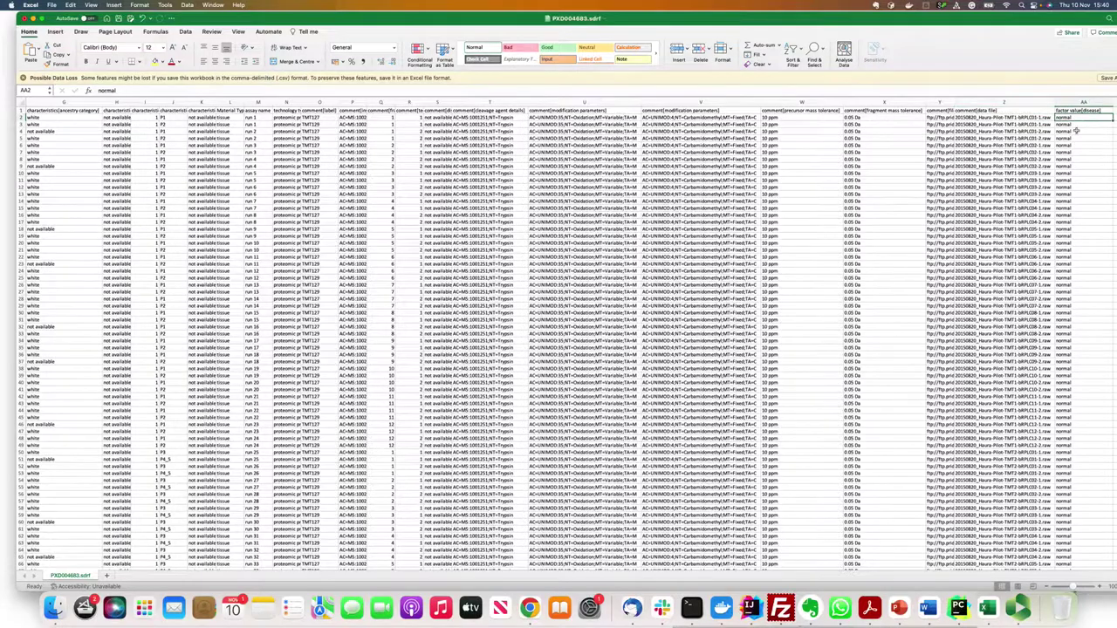
scroll(1075, 253, "down", 15)
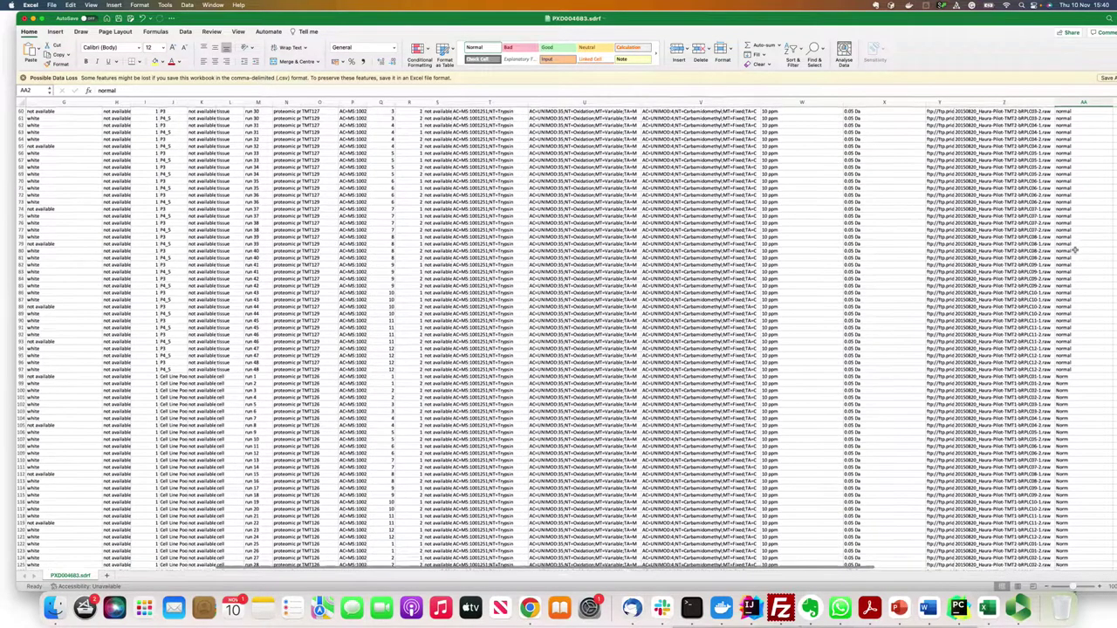
scroll(1075, 251, "down", 10)
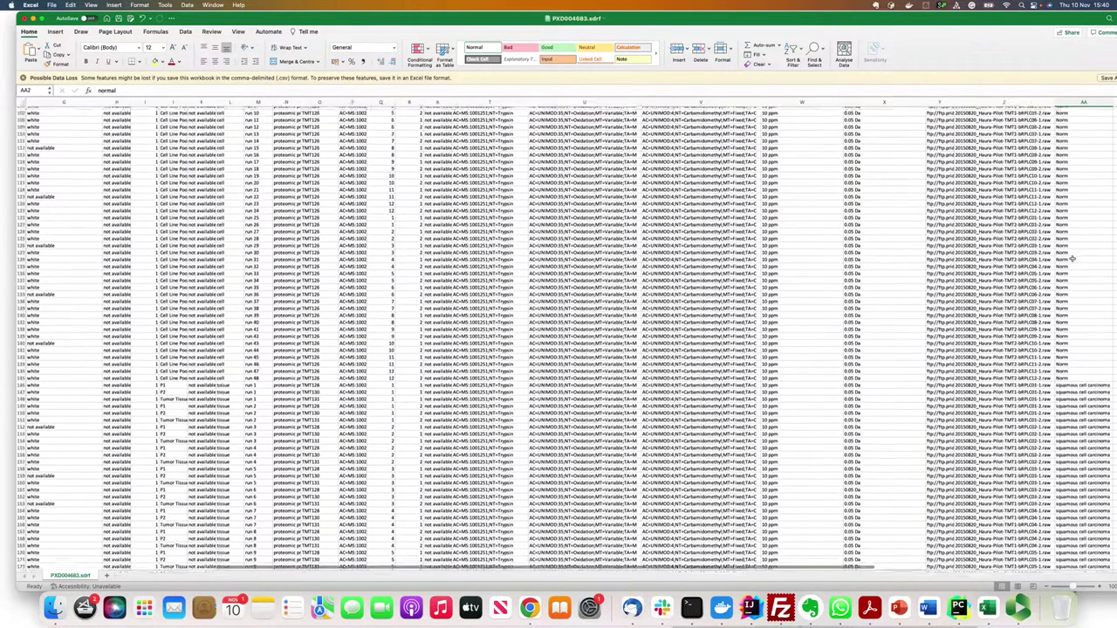
scroll(1073, 258, "down", 3)
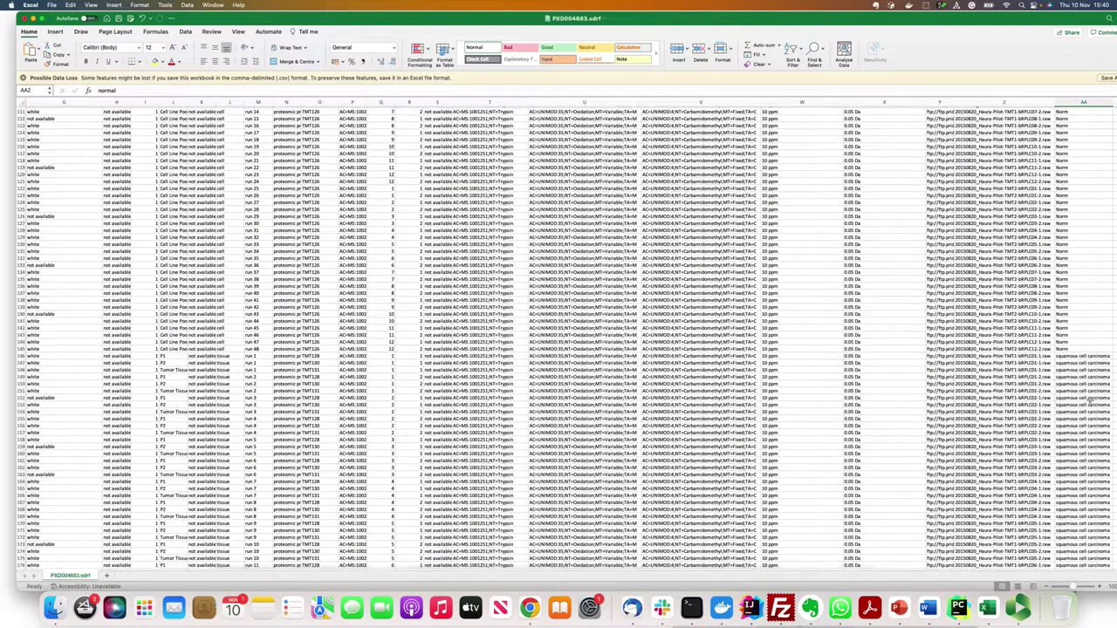
scroll(1090, 401, "up", 8)
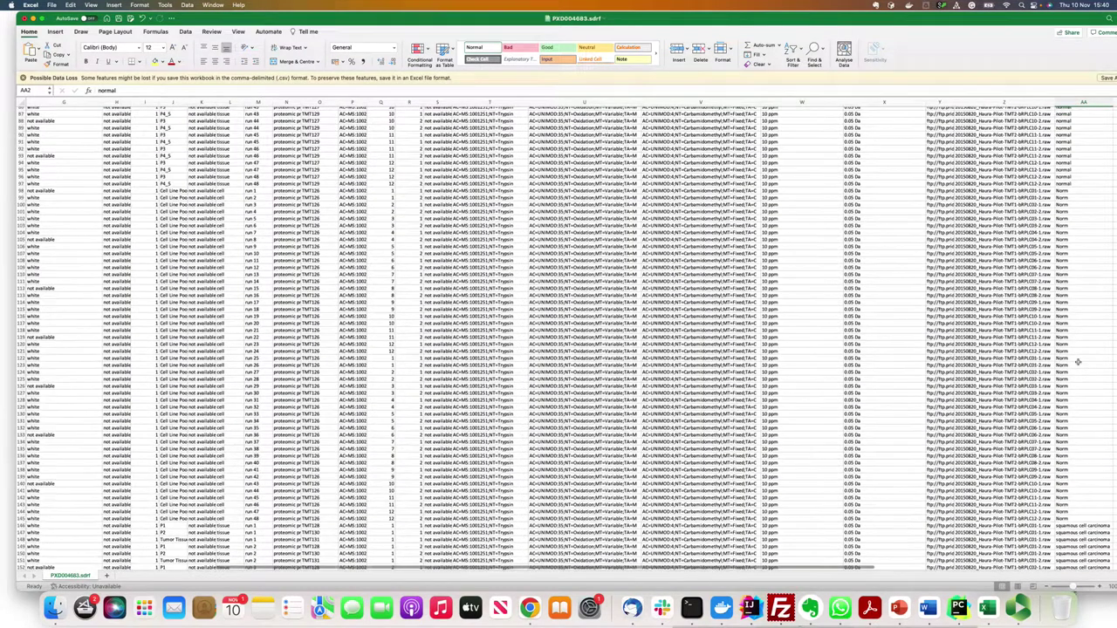
left_click_drag(1062, 191, 1074, 519)
Step: Compare the Norm block in the disease factor column with the neighbouring normal and squamous cell carcinoma rows
scroll(1076, 430, "up", 10)
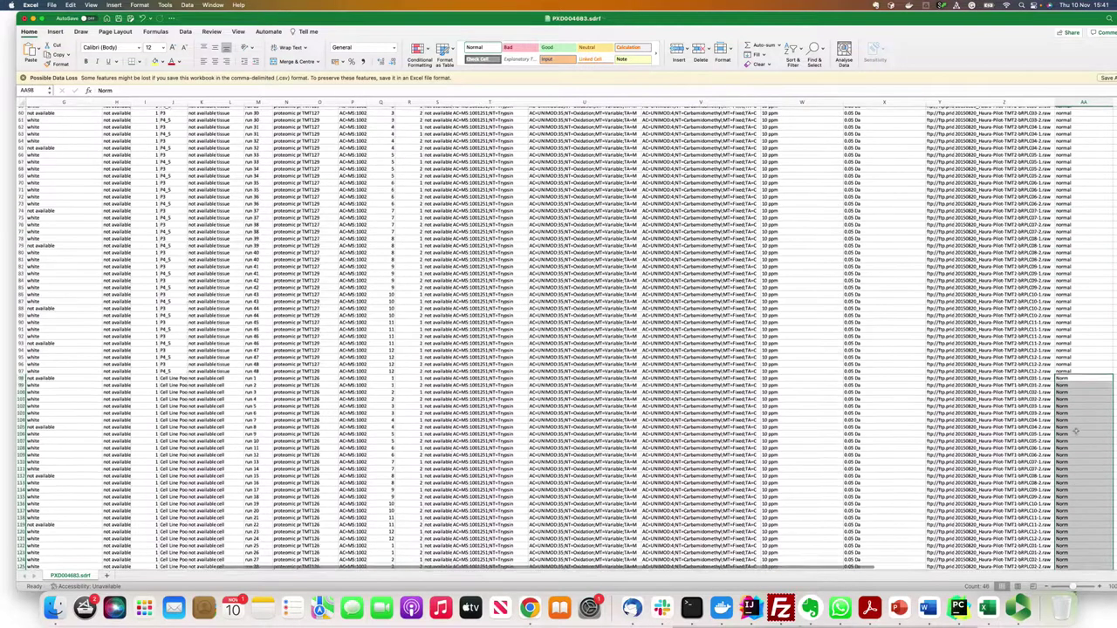
scroll(1076, 431, "up", 1)
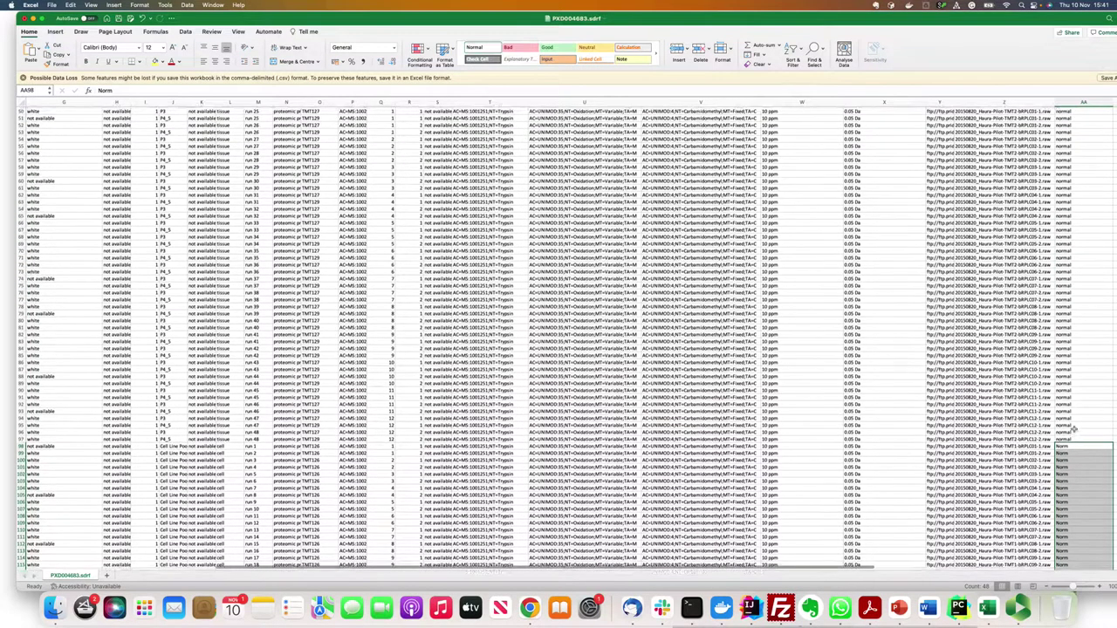
scroll(1075, 428, "down", 3)
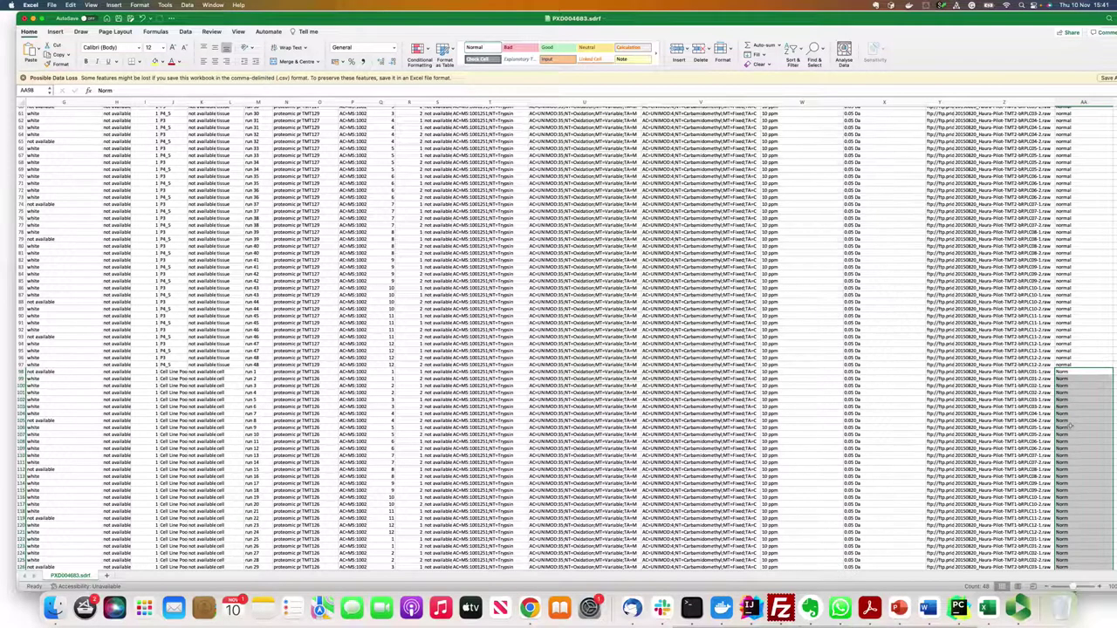
scroll(1071, 425, "down", 5)
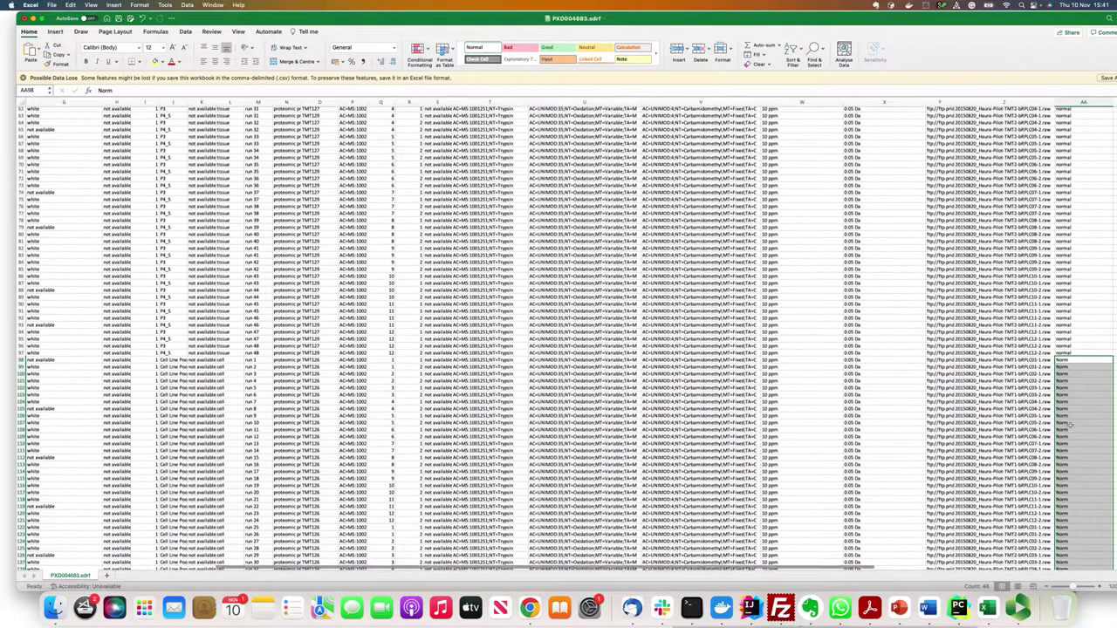
scroll(1080, 425, "down", 4)
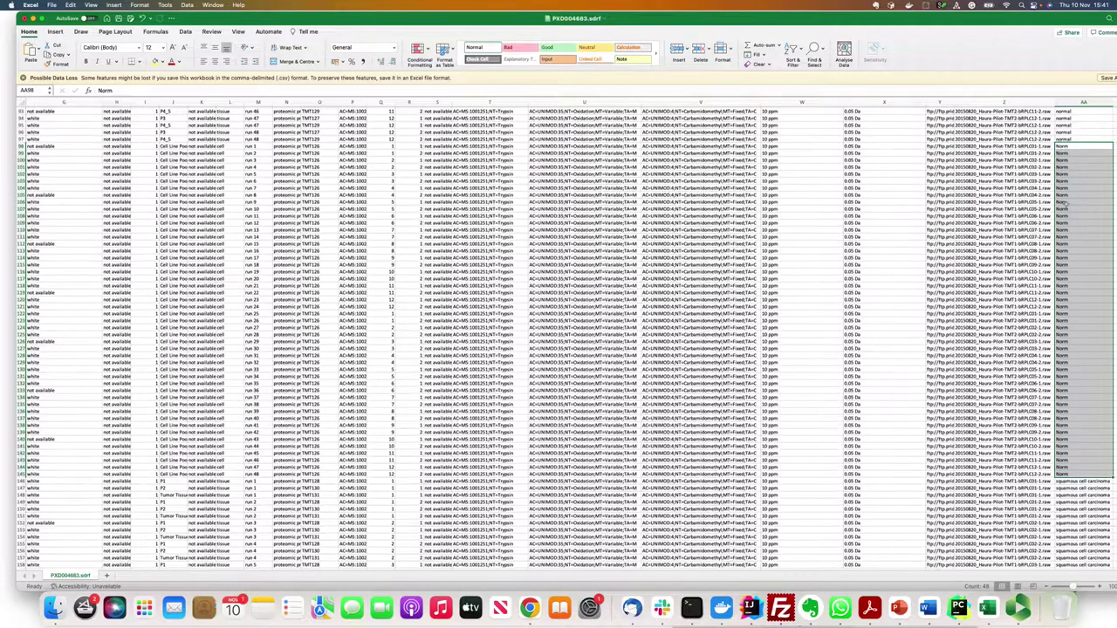
scroll(1066, 204, "up", 4)
scroll(373, 284, "up", 10)
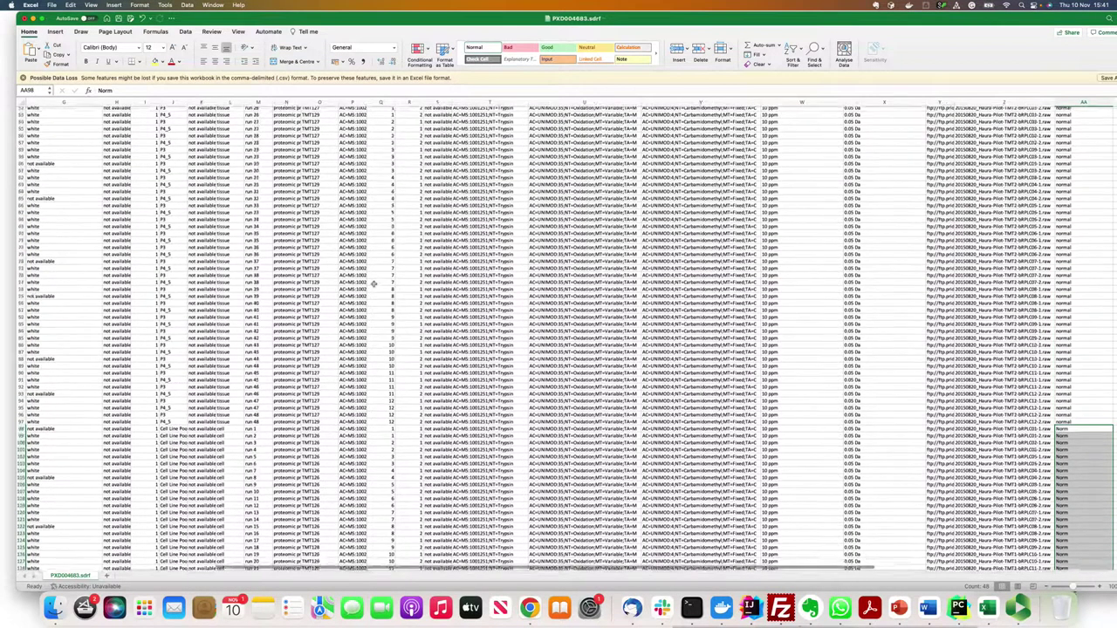
scroll(374, 283, "up", 12)
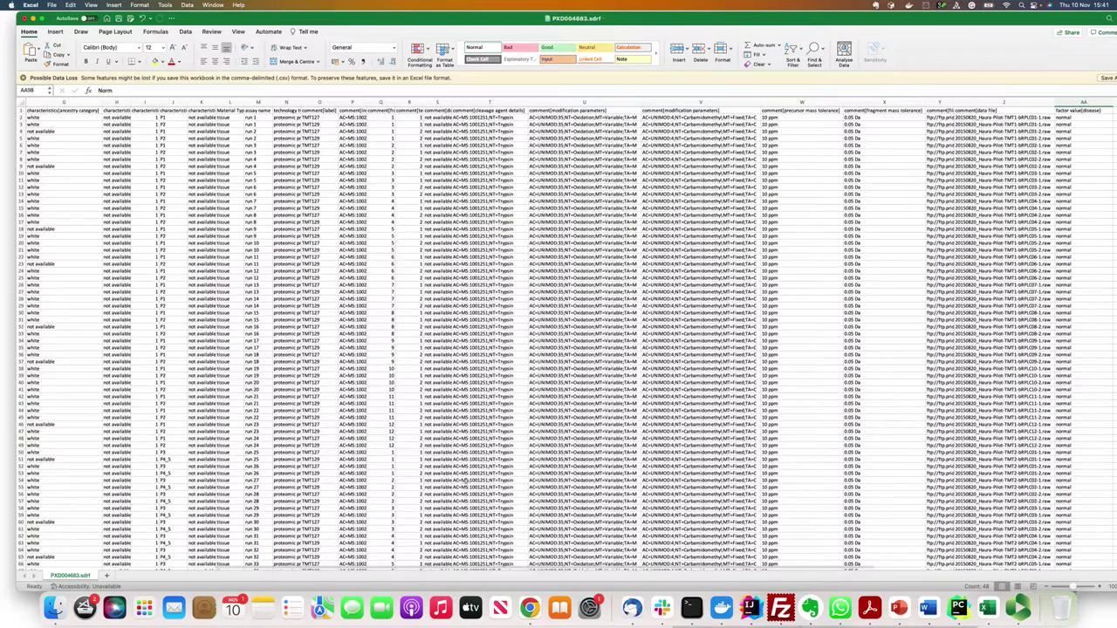
Step: Fit the characteristics[individual] column to its contents and inspect the P1 entries in its first rows
scroll(497, 569, "left", 3)
scroll(451, 569, "left", 5)
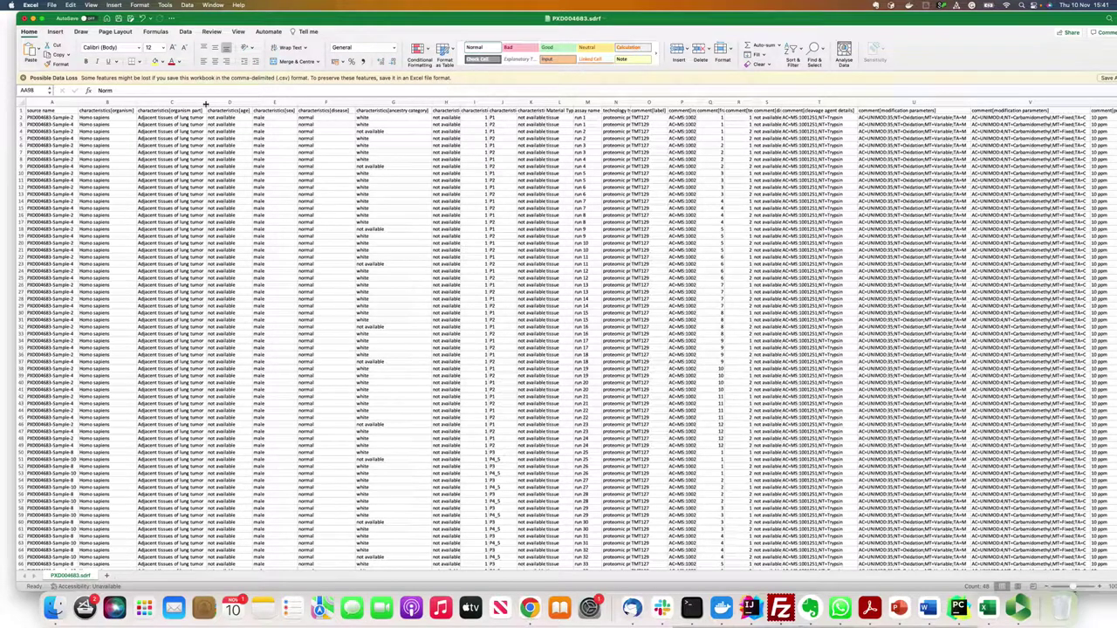
left_click_drag(517, 101, 517, 101)
double_click(518, 101)
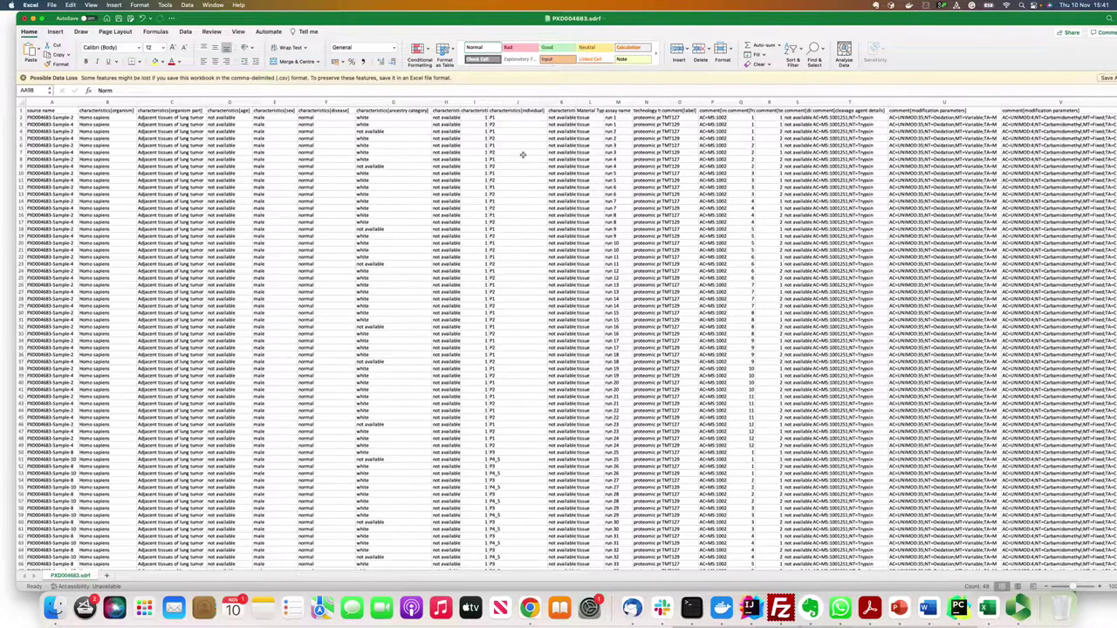
left_click(521, 118)
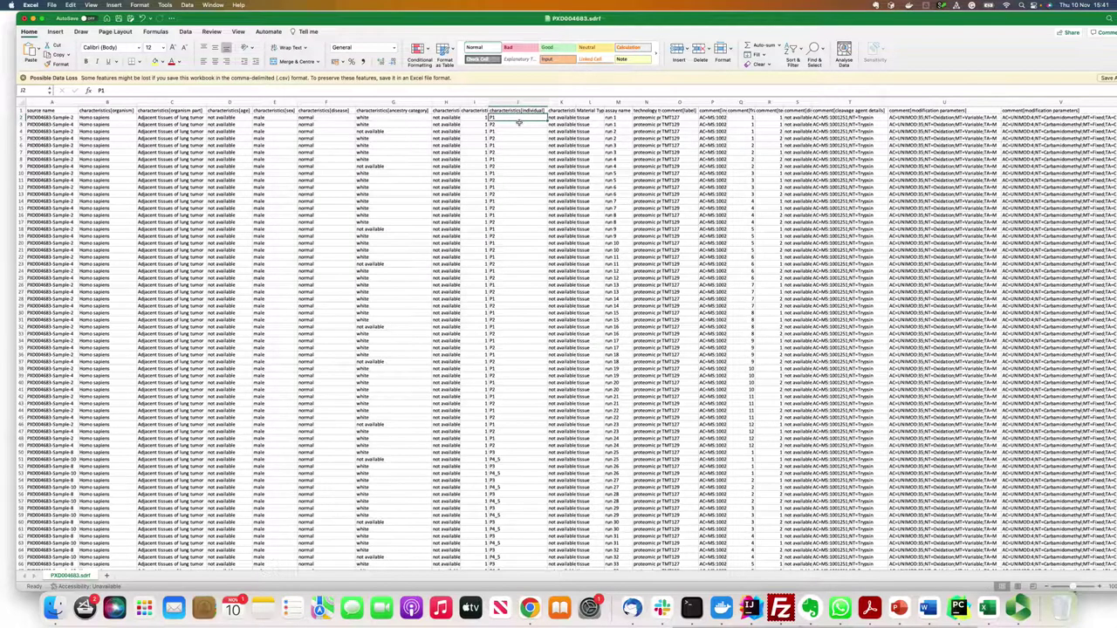
left_click(497, 132)
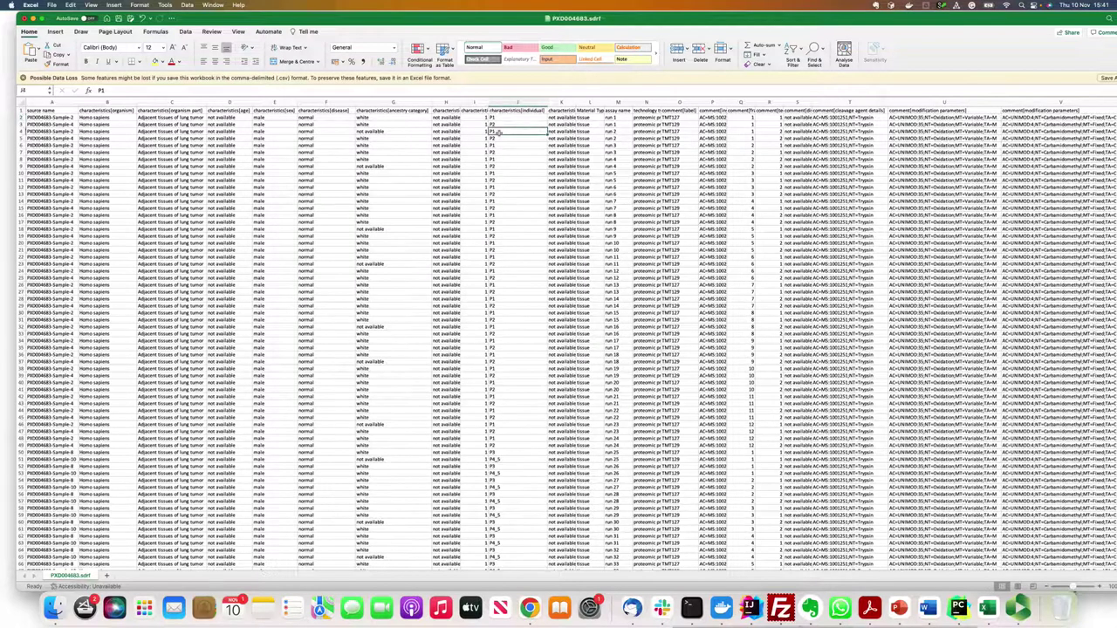
Step: Check the first sample's sex entry and view the columns from modification parameters to factor value[disease]
left_click(282, 118)
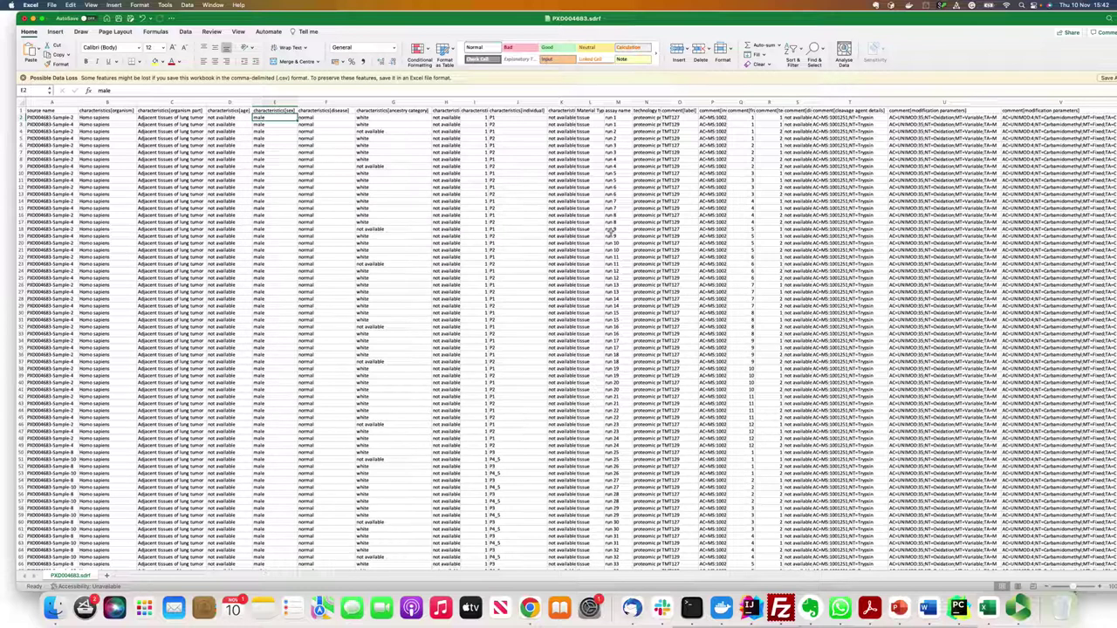
left_click_drag(526, 567, 792, 592)
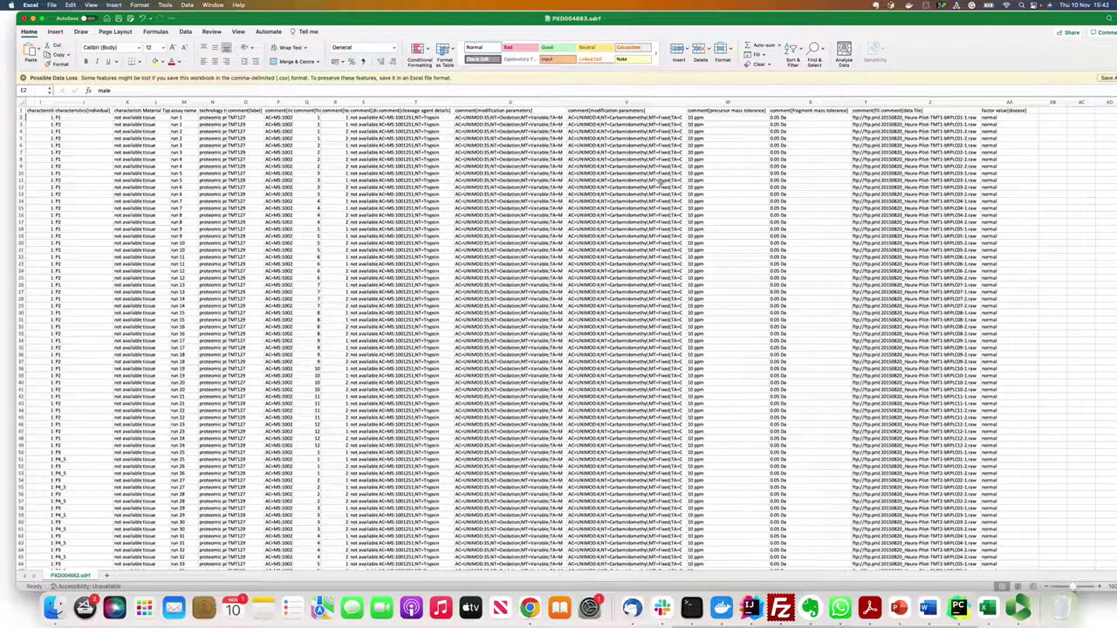
left_click_drag(566, 101, 451, 127)
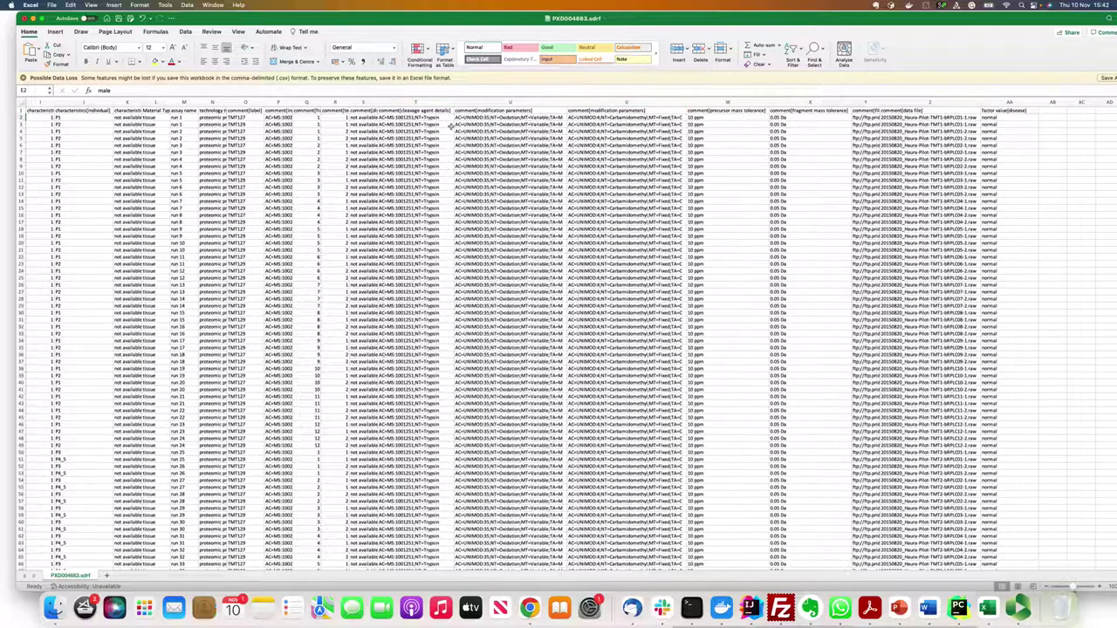